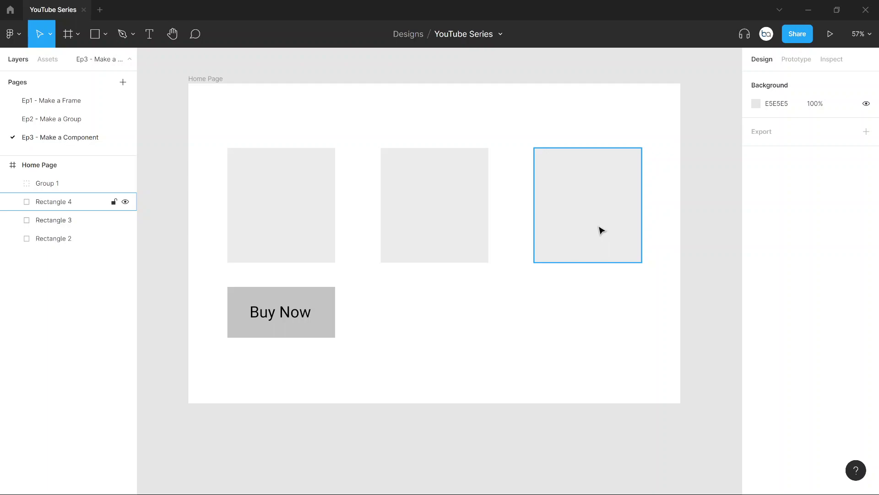
# Step: Copy the Buy Now button group and place two duplicates beneath the second and third rectangles, aligned with the original
pyautogui.click(316, 302)
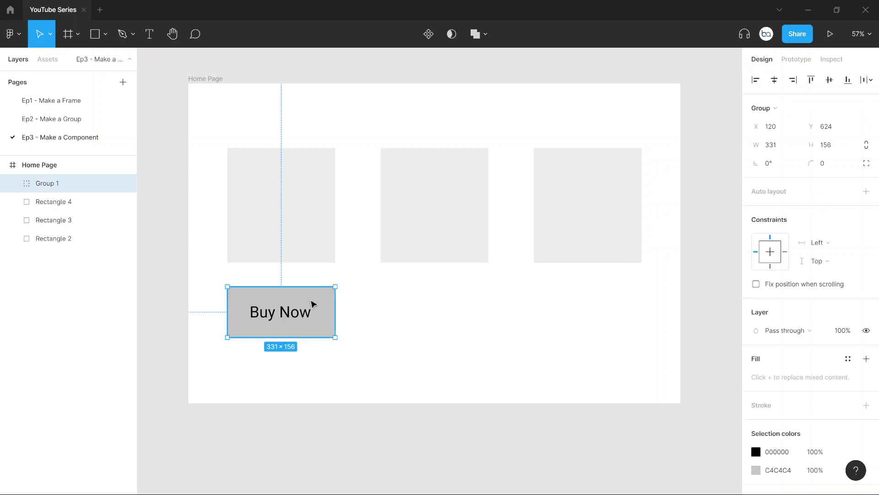
pyautogui.click(371, 301)
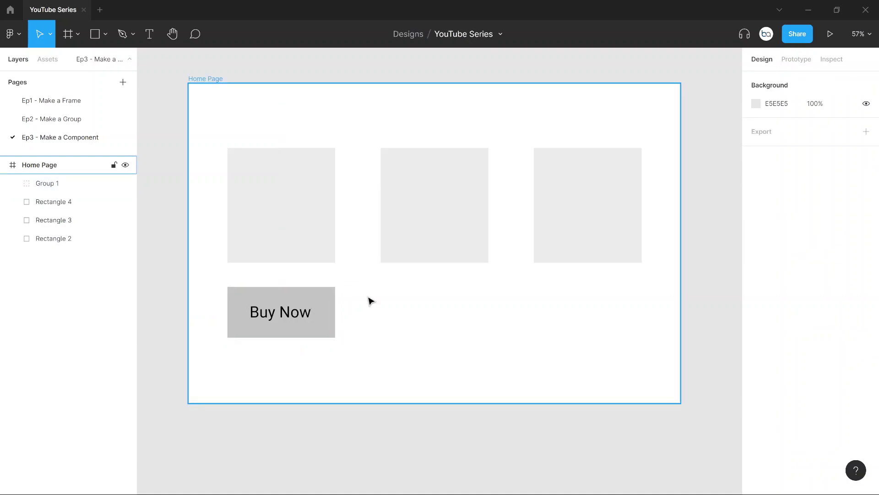
pyautogui.hotkey('ctrl', 'v')
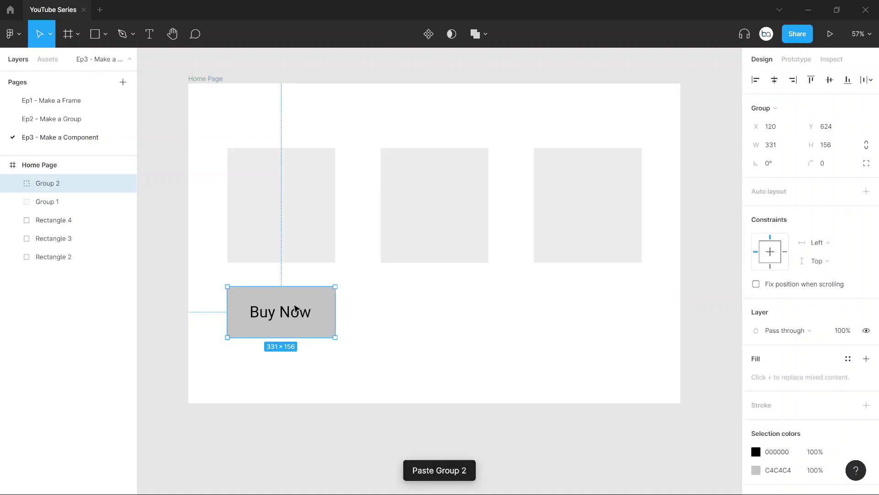
pyautogui.moveTo(295, 308); pyautogui.dragTo(446, 308)
pyautogui.click(476, 370)
pyautogui.hotkey('ctrl', 'v')
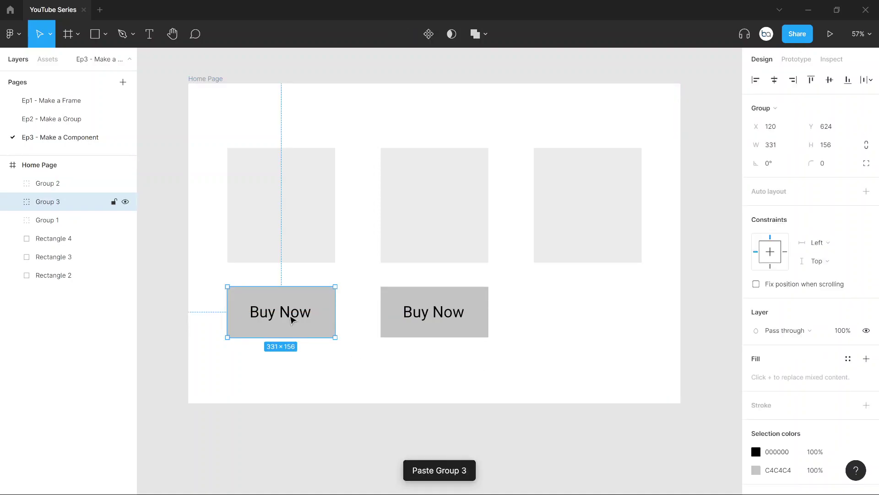
pyautogui.moveTo(288, 316); pyautogui.dragTo(595, 316)
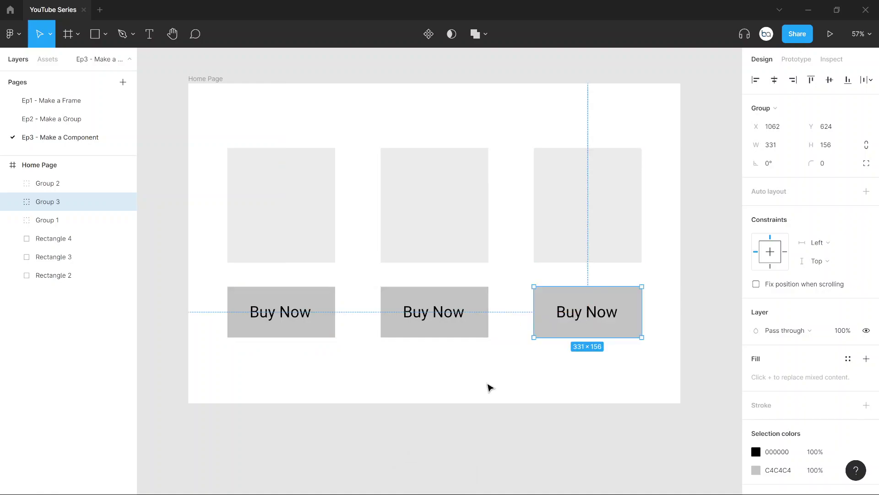
pyautogui.click(489, 387)
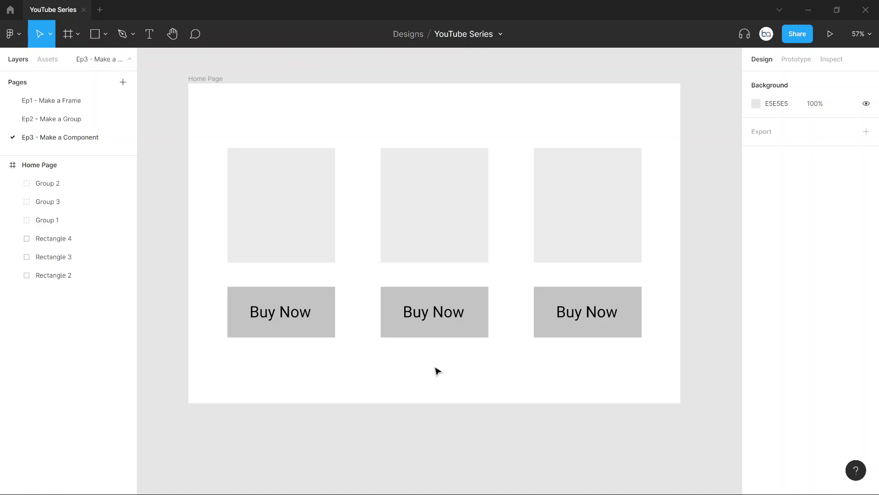
# Step: Change the first button's label to "Purchase Now"
pyautogui.doubleClick(276, 314)
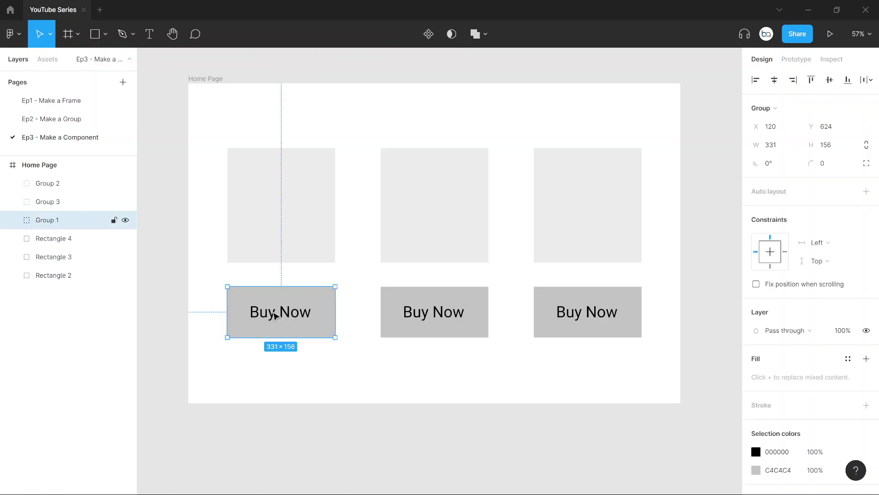
pyautogui.doubleClick(264, 315)
pyautogui.click(262, 313)
pyautogui.doubleClick(261, 314)
pyautogui.write('Purchas')
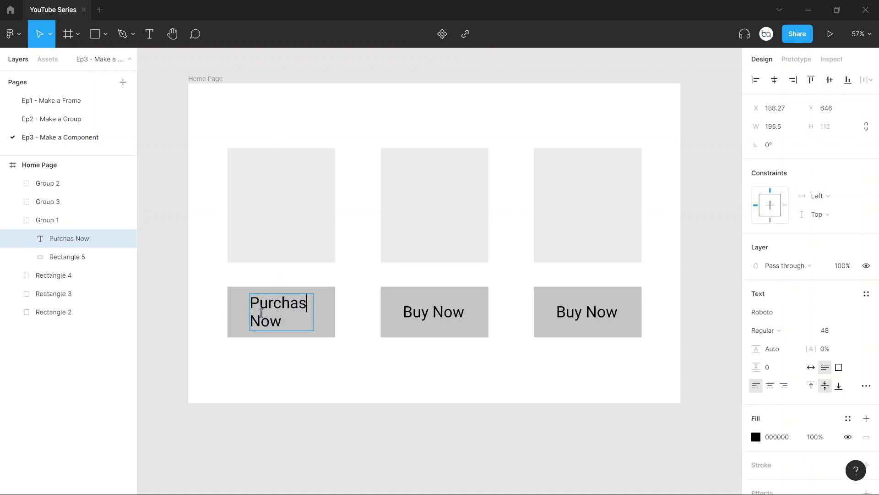
pyautogui.write('e')
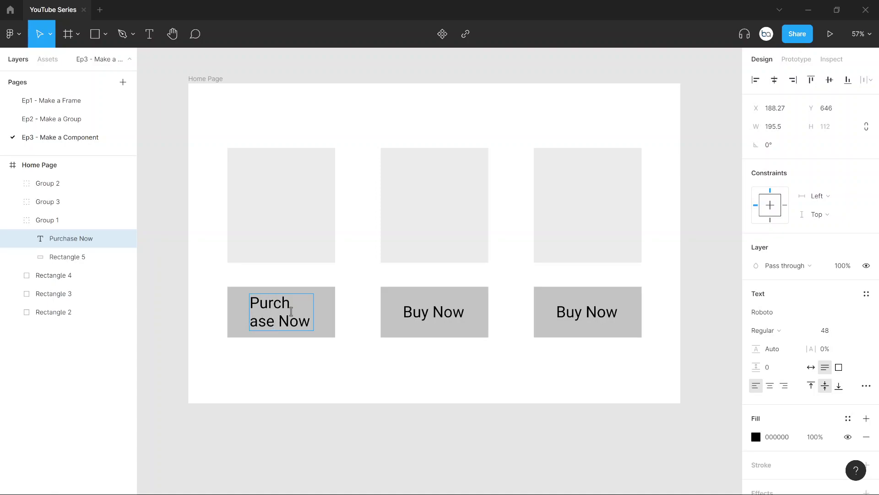
# Step: Set the font size of the whole "Purchase Now" label to 30
pyautogui.hotkey('ctrl', 'a')
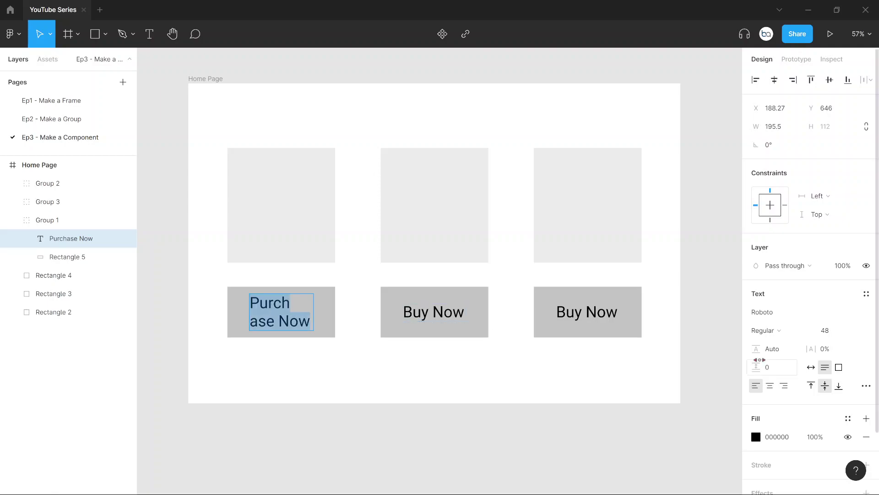
pyautogui.click(855, 332)
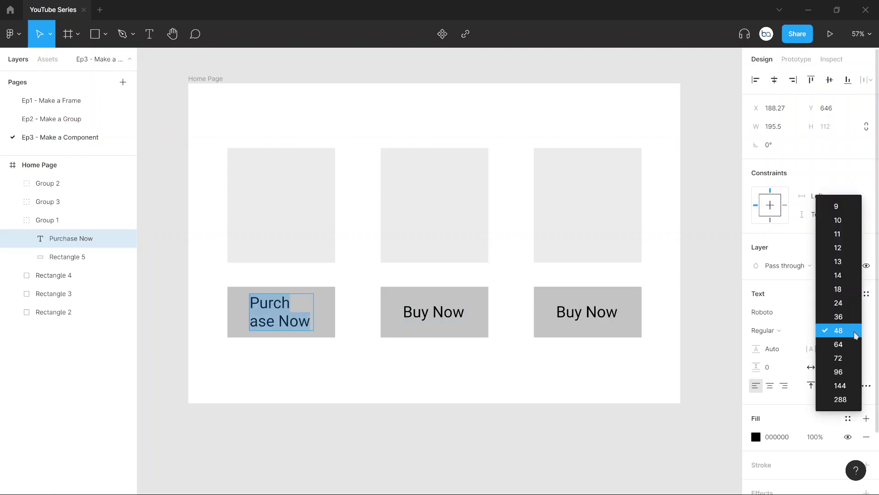
pyautogui.click(851, 312)
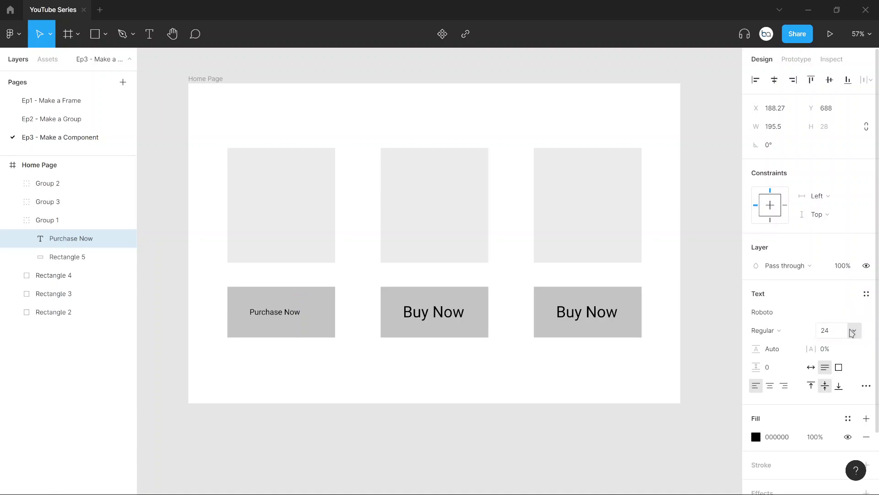
pyautogui.click(851, 326)
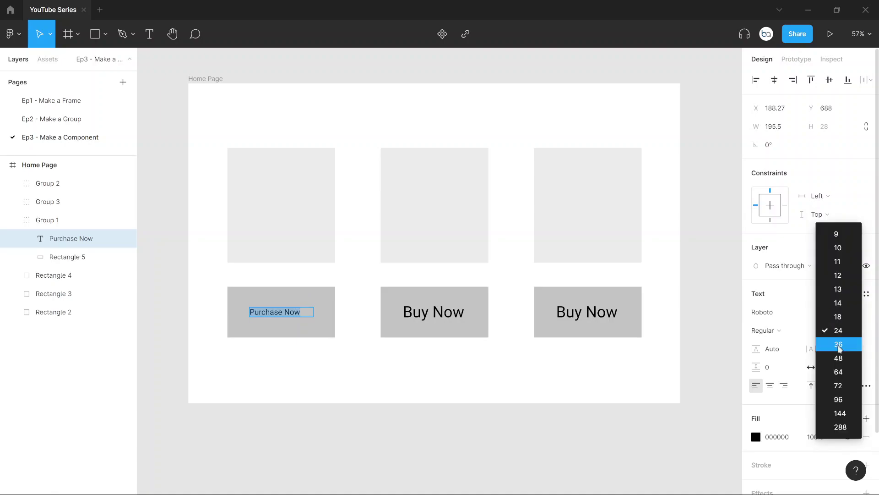
pyautogui.click(847, 343)
pyautogui.click(825, 333)
pyautogui.write('30')
pyautogui.press('Return')
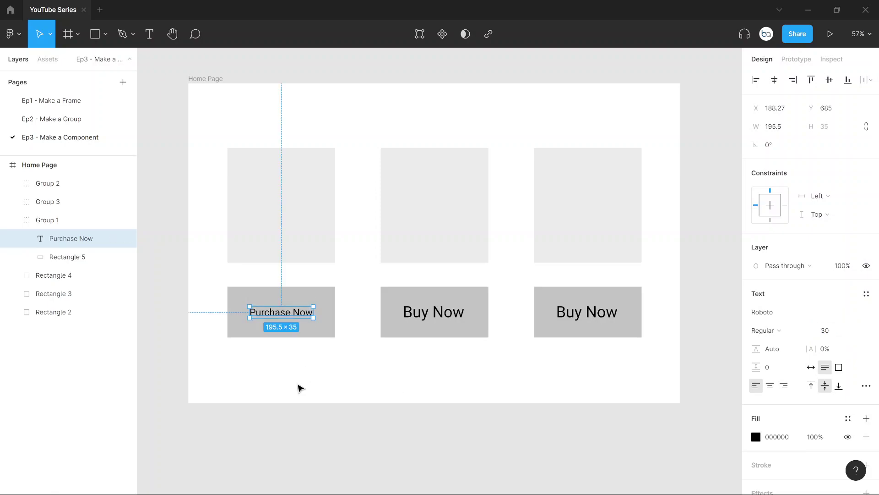
pyautogui.click(301, 386)
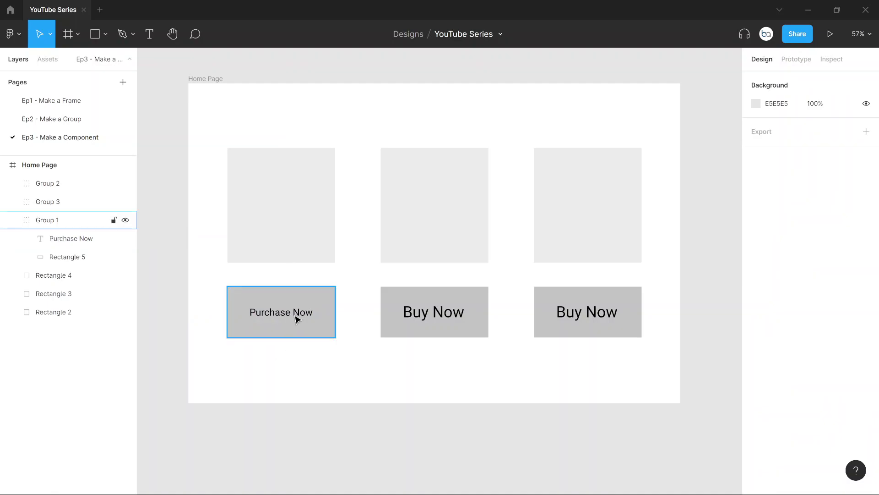
pyautogui.click(417, 317)
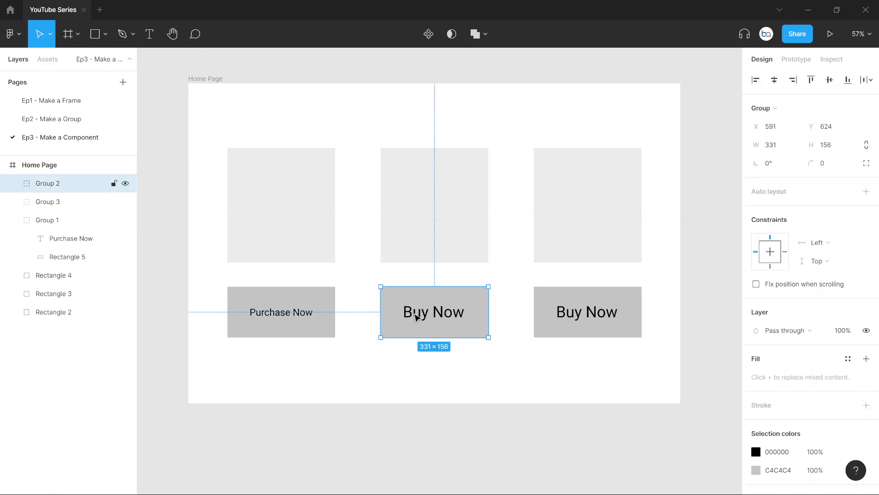
pyautogui.doubleClick(416, 317)
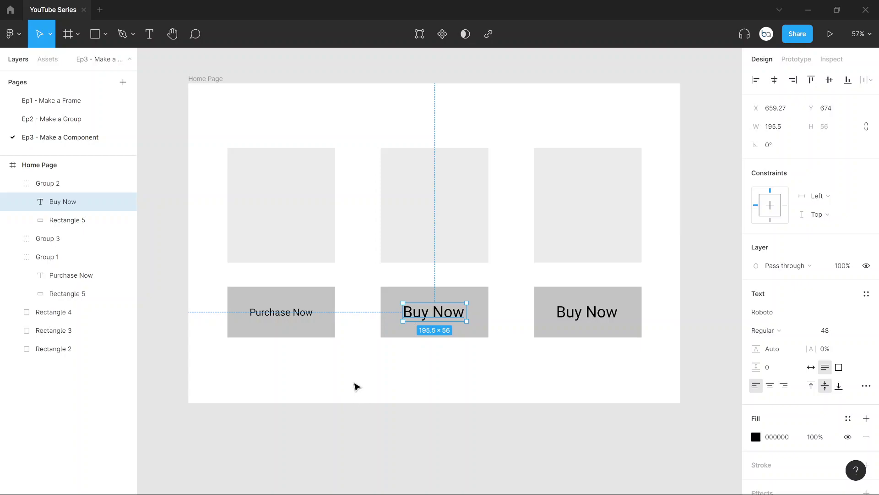
pyautogui.click(355, 385)
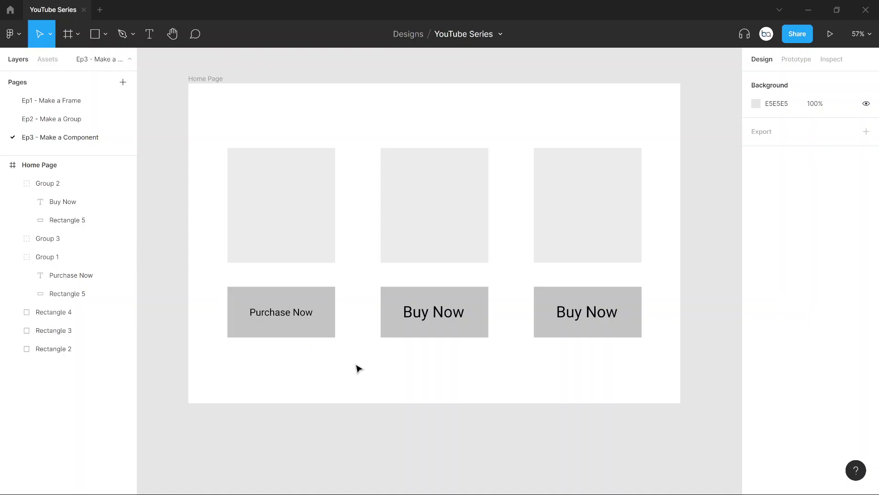
# Step: Recolor the Purchase Now button's grey background to light green, ADE06C
pyautogui.click(322, 313)
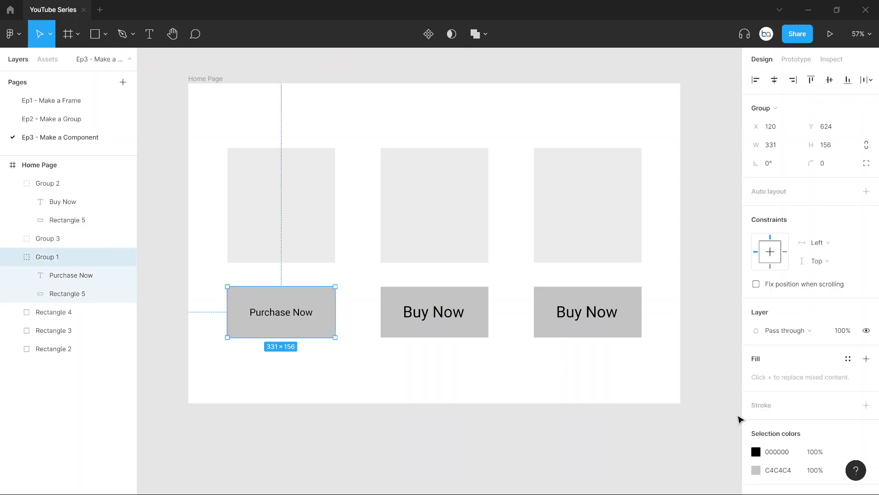
pyautogui.click(756, 471)
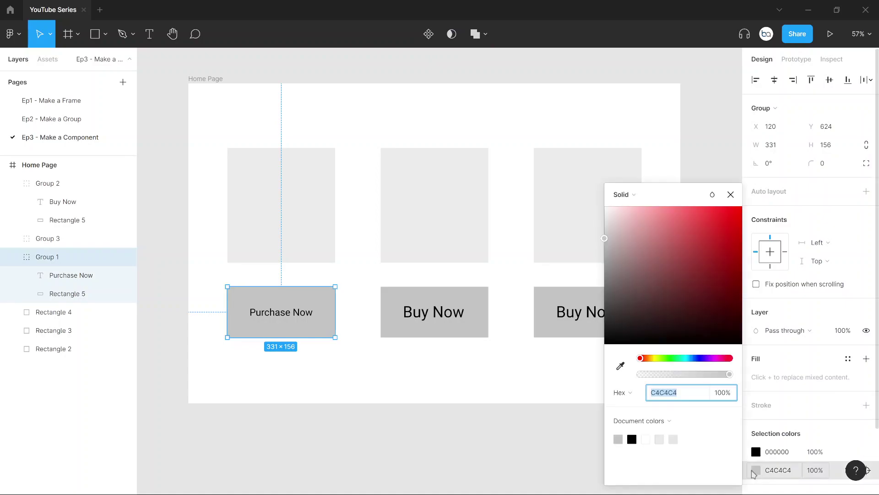
pyautogui.click(662, 358)
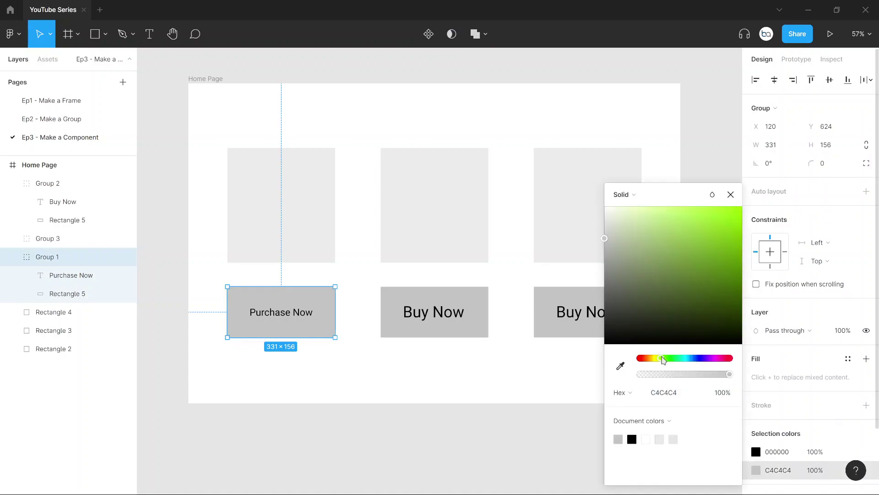
pyautogui.moveTo(674, 235); pyautogui.dragTo(678, 230)
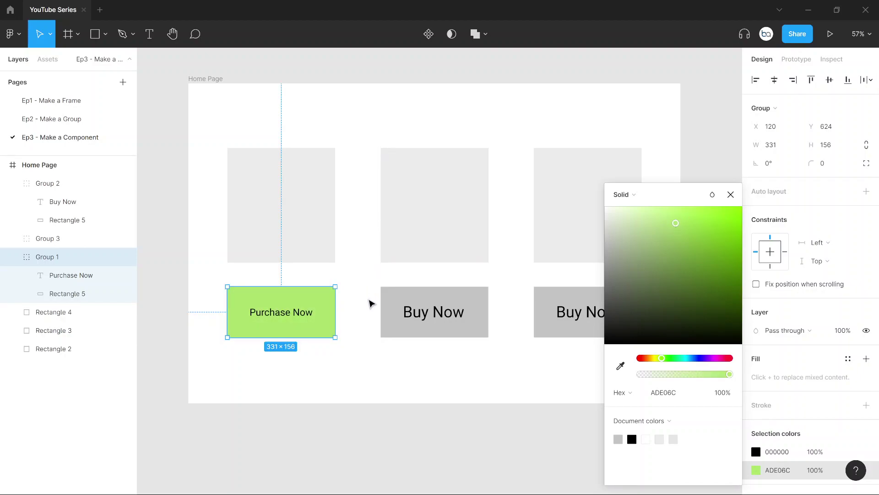
pyautogui.click(371, 303)
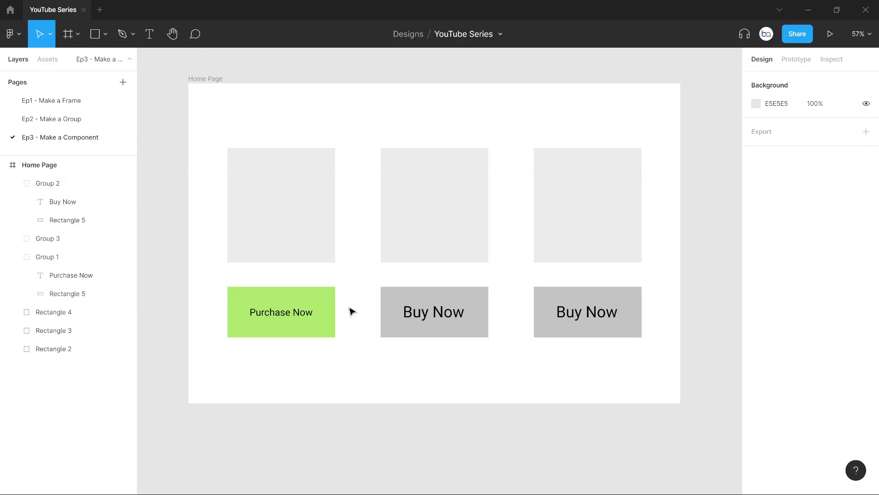
# Step: Replace the green Purchase Now button with the middle Buy Now button and delete the Buy Now button under the third rectangle
pyautogui.click(315, 311)
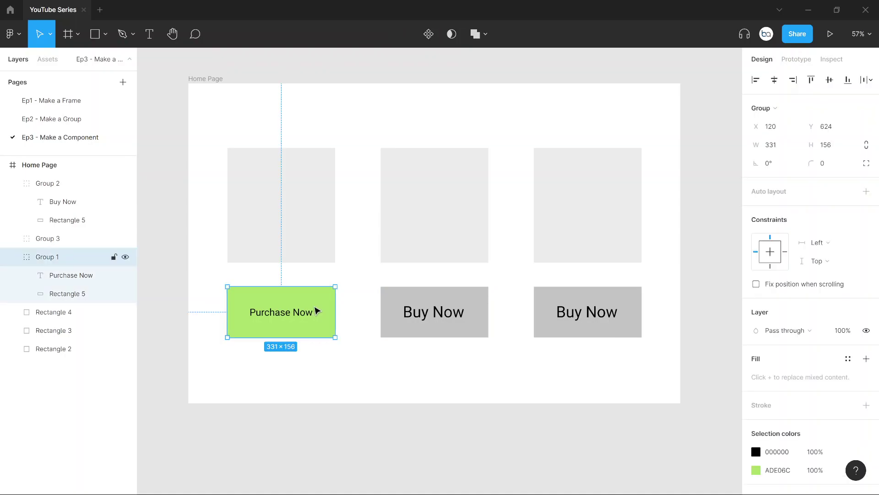
pyautogui.press('Delete')
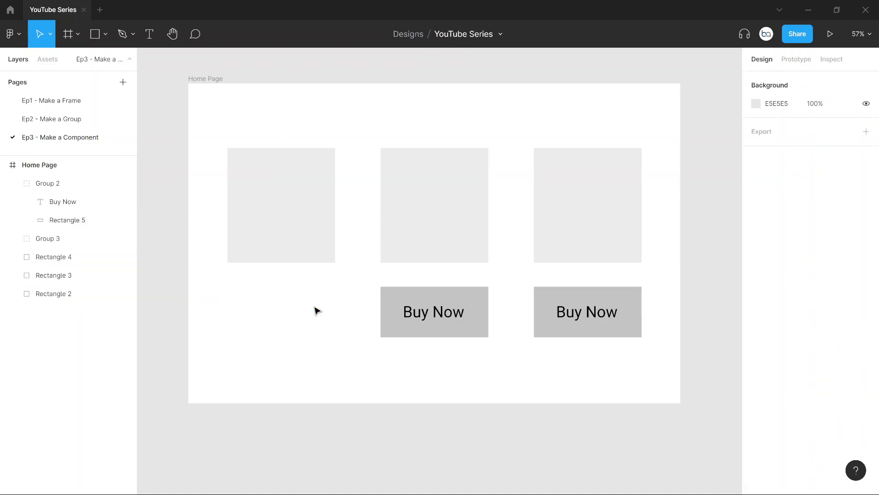
pyautogui.moveTo(434, 309); pyautogui.dragTo(288, 309)
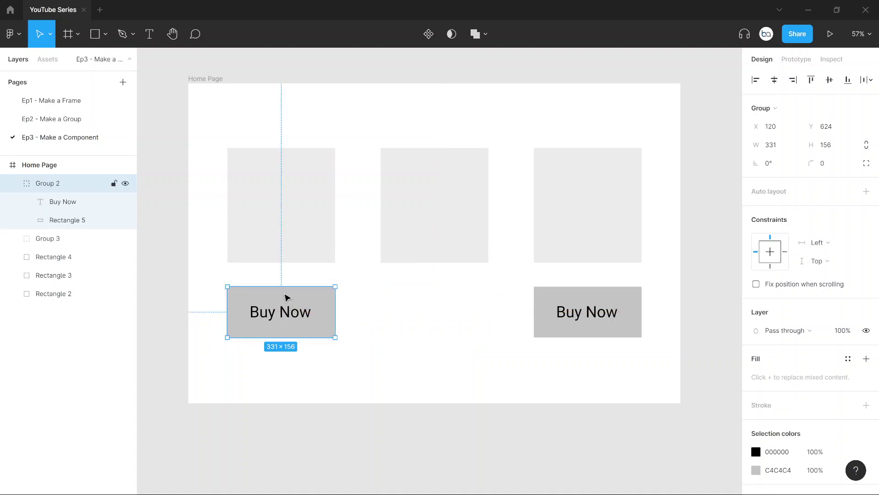
pyautogui.click(597, 312)
pyautogui.press('Delete')
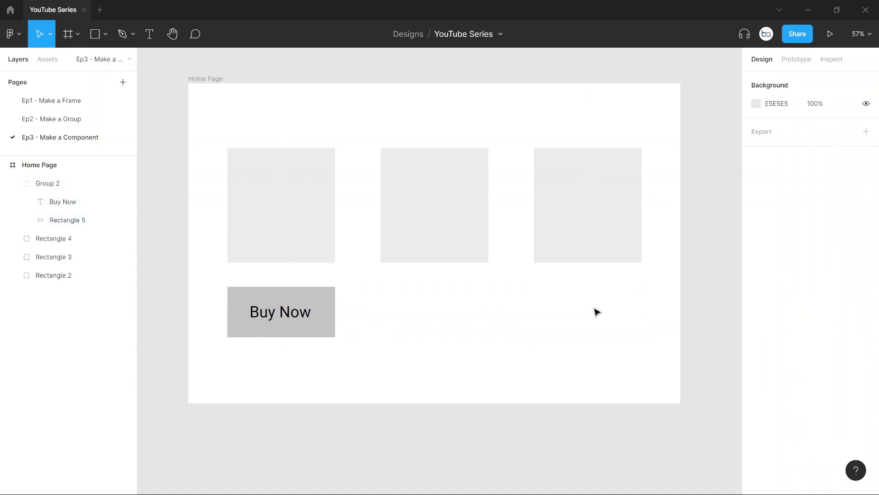
# Step: Move the Buy Now group out of the Home Page frame onto the canvas above it, at about X -537, Y -719
pyautogui.scroll(2, 462, 305)
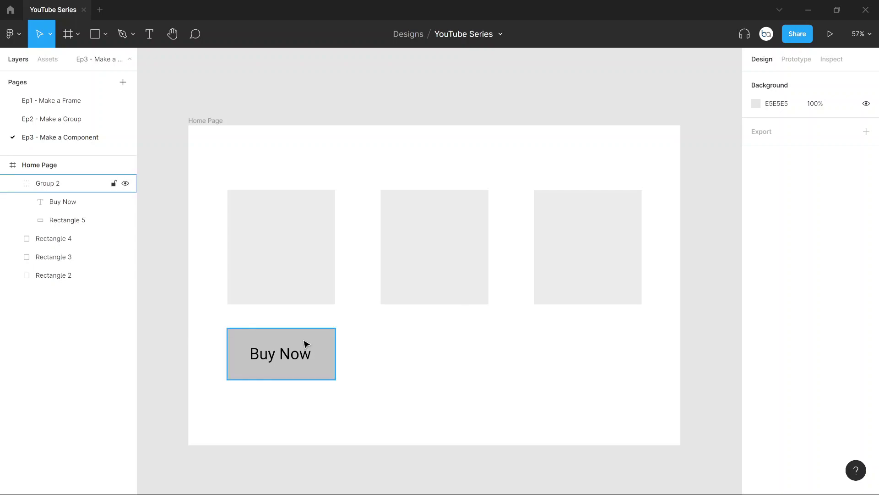
pyautogui.moveTo(306, 345); pyautogui.dragTo(331, 230)
pyautogui.moveTo(347, 164); pyautogui.dragTo(349, 77)
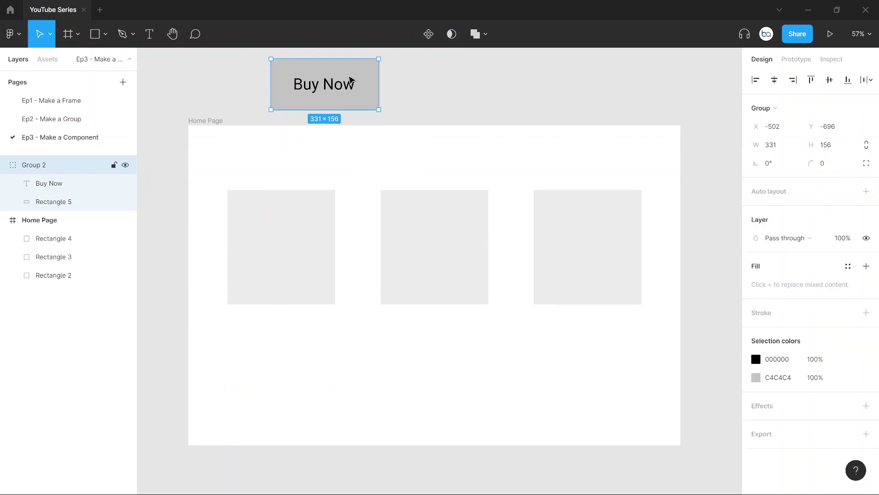
pyautogui.scroll(1, 348, 77)
pyautogui.hscroll(-1, 348, 78)
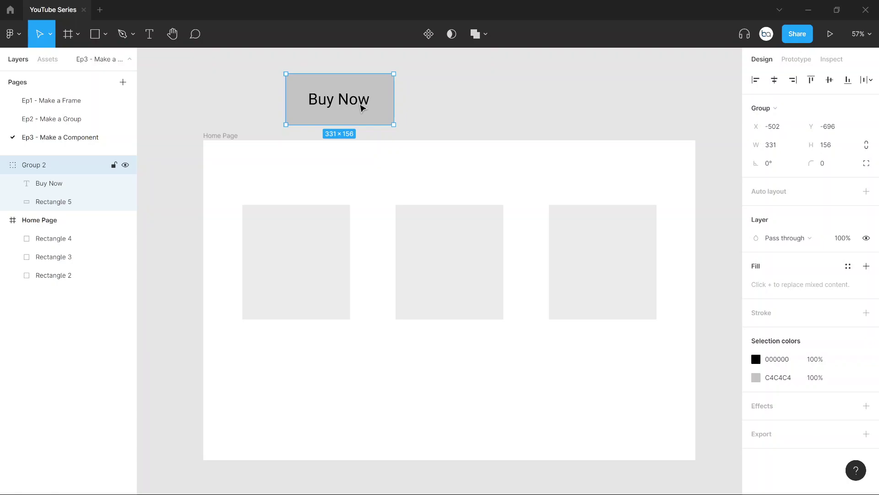
pyautogui.moveTo(353, 109); pyautogui.dragTo(339, 99)
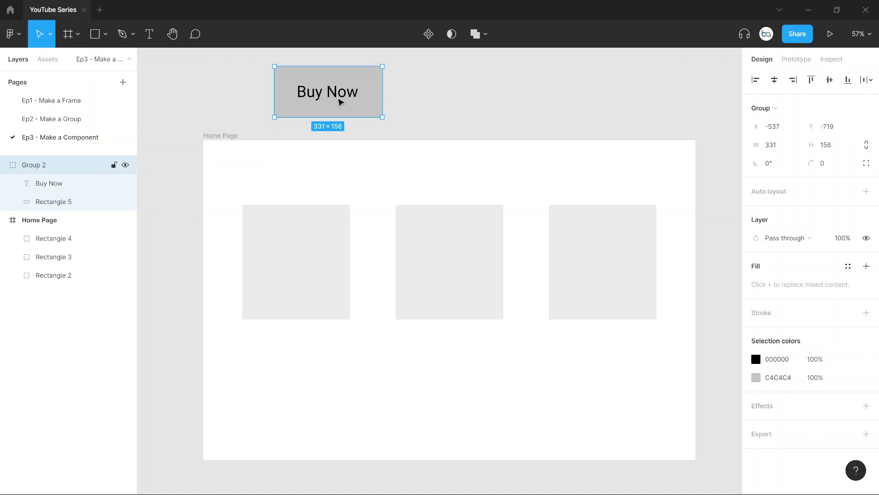
# Step: Create a component from the Buy Now group and rename it "Purchase Button"
pyautogui.rightClick(339, 98)
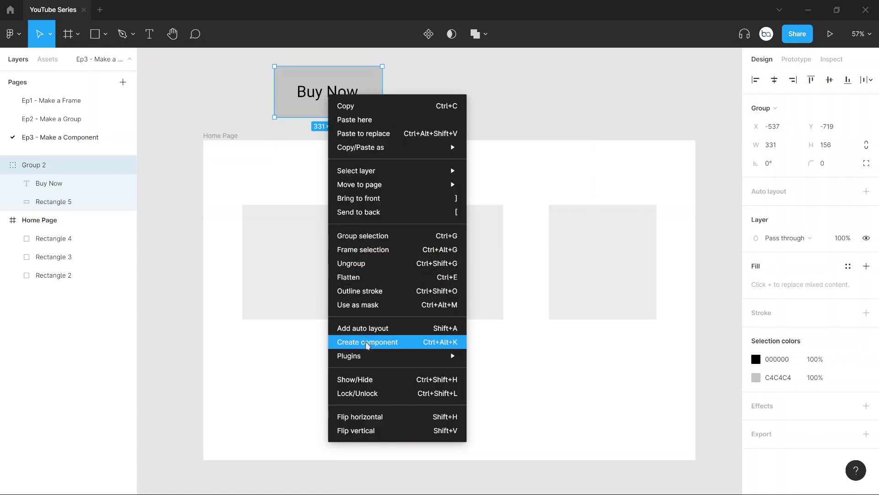
pyautogui.click(368, 342)
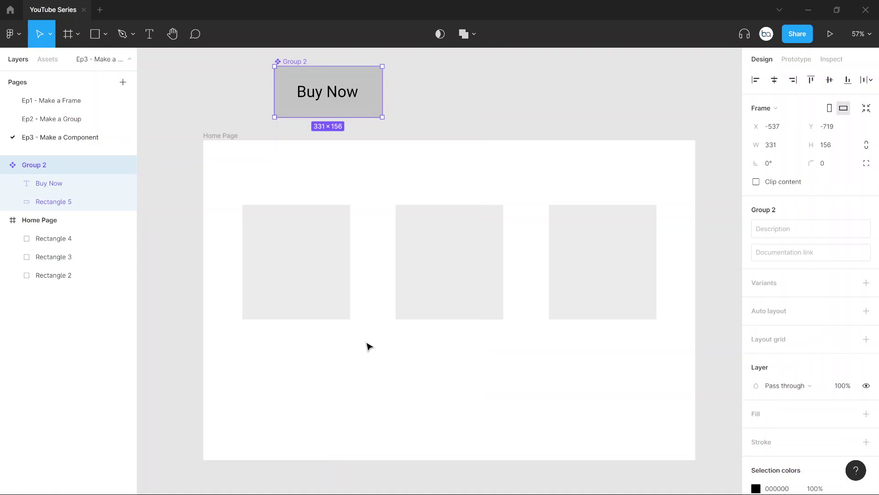
pyautogui.doubleClick(295, 62)
pyautogui.write('Purchase Button')
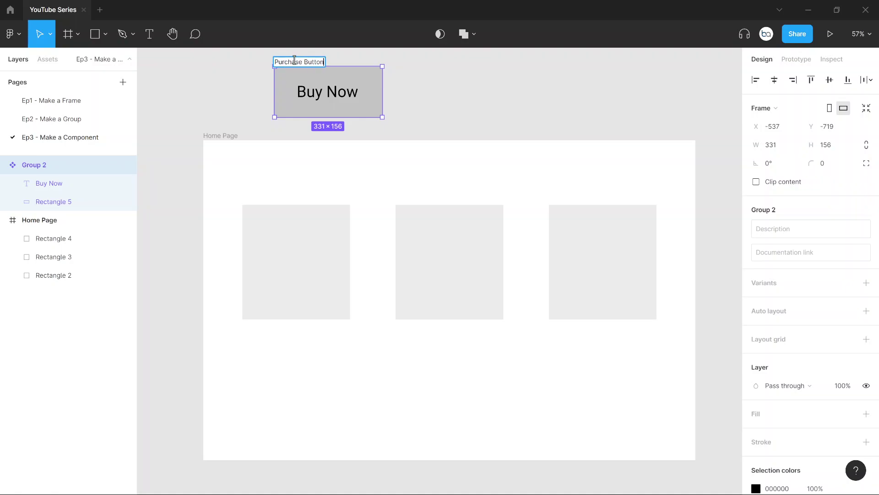
pyautogui.press('Return')
pyautogui.click(250, 95)
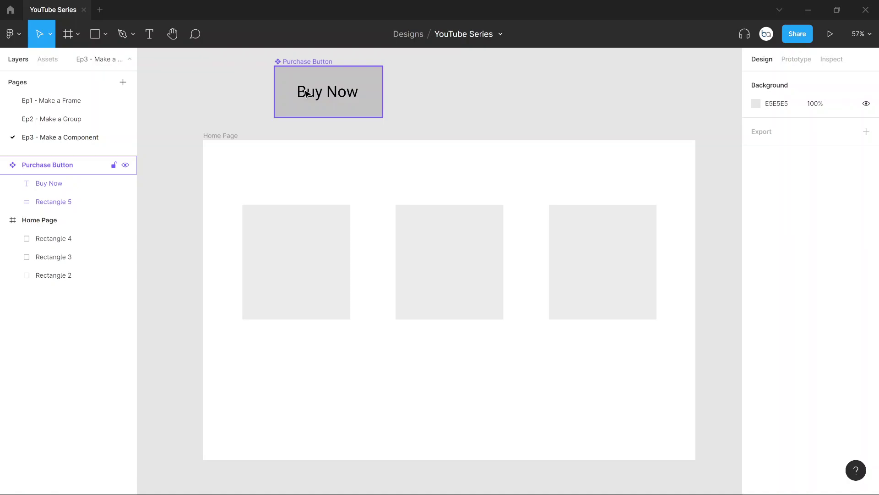
# Step: Place three Purchase Button component instances on the Home Page, one beneath each grey rectangle, starting at X 120, Y 629
pyautogui.click(48, 59)
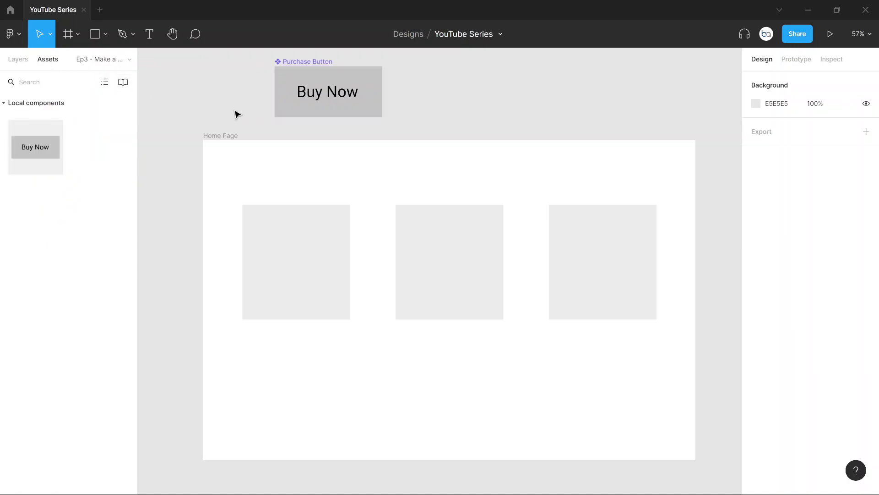
pyautogui.click(15, 61)
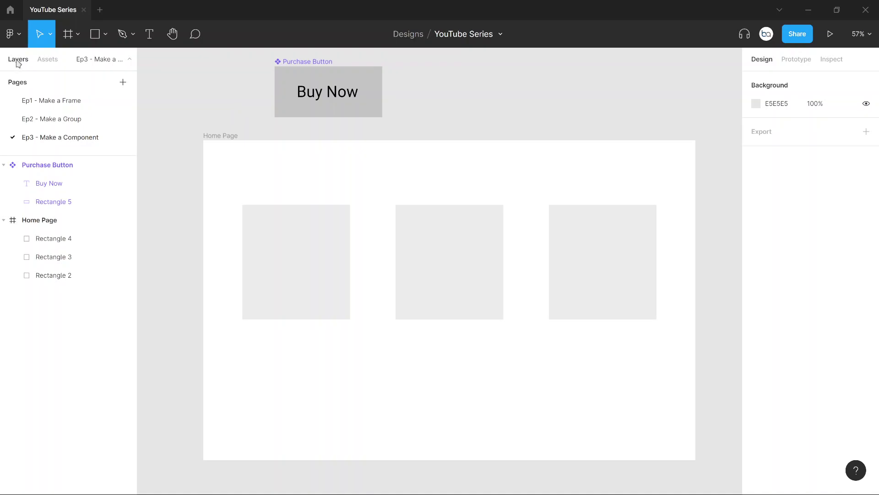
pyautogui.click(47, 60)
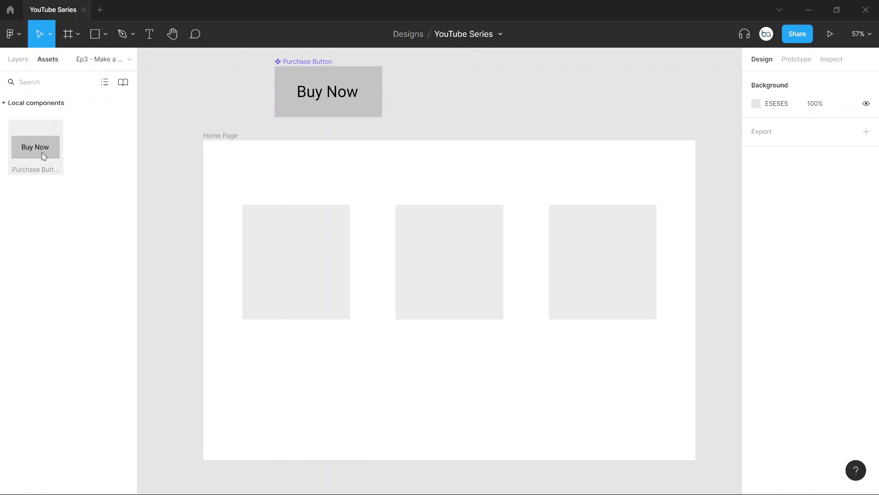
pyautogui.moveTo(35, 147); pyautogui.dragTo(290, 362)
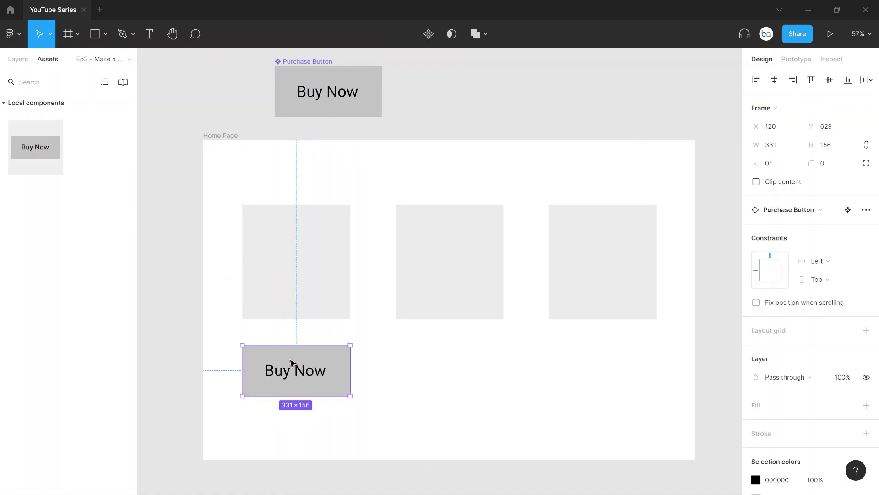
pyautogui.moveTo(42, 143); pyautogui.dragTo(445, 364)
pyautogui.moveTo(35, 147); pyautogui.dragTo(587, 375)
pyautogui.click(516, 430)
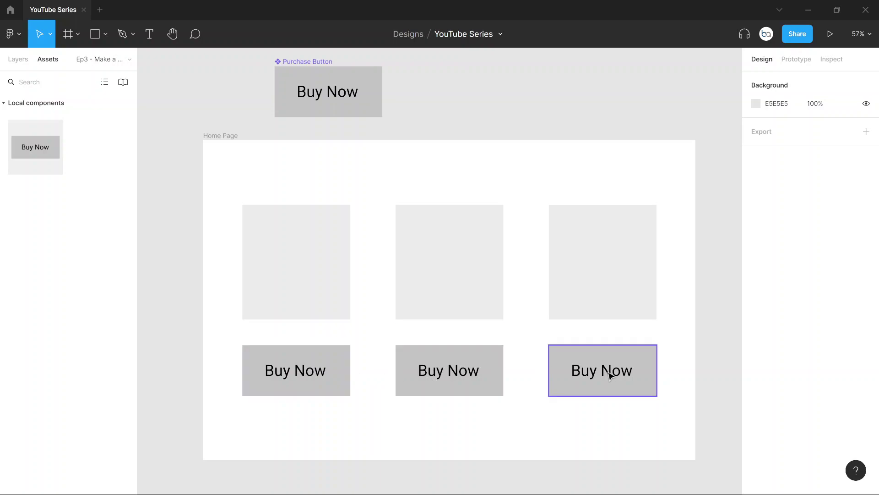
# Step: Change the main Purchase Button component's label to "Purchase Now"
pyautogui.doubleClick(311, 93)
pyautogui.doubleClick(307, 93)
pyautogui.click(307, 93)
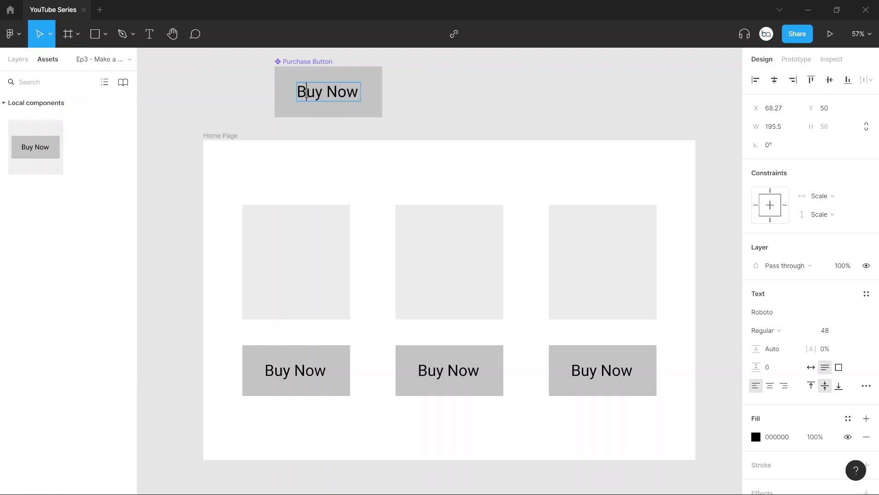
pyautogui.click(319, 95)
pyautogui.moveTo(316, 94); pyautogui.dragTo(301, 93)
pyautogui.press('BackSpace')
pyautogui.press('Delete')
pyautogui.press('Delete')
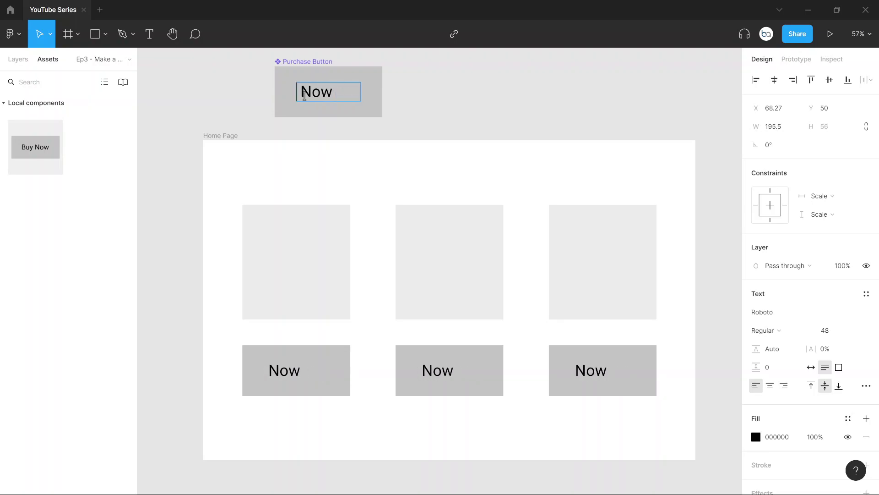
pyautogui.write('Purc ')
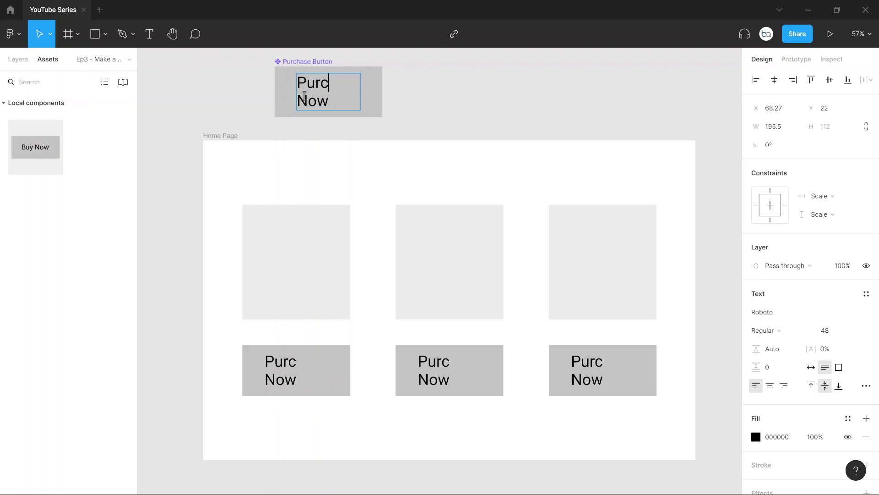
pyautogui.write('hase')
# Step: Reduce the main component's label font size to 30 so the text fits on one line
pyautogui.hotkey('ctrl', 'a')
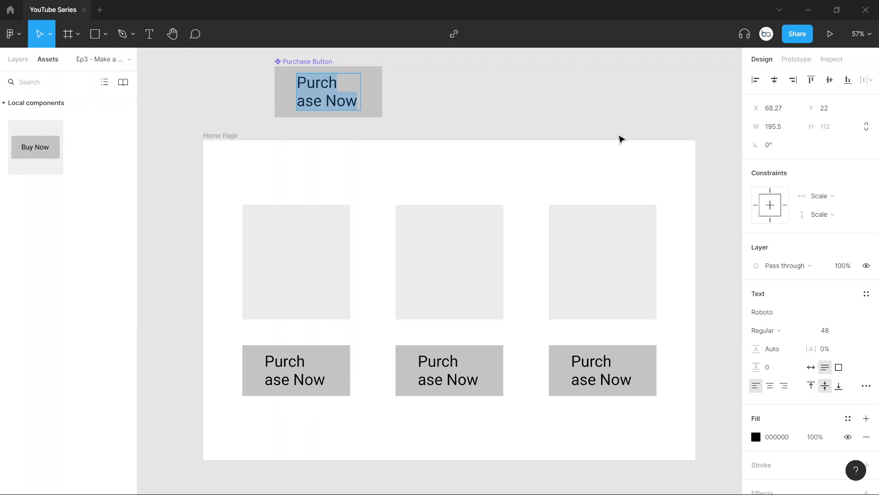
pyautogui.click(854, 331)
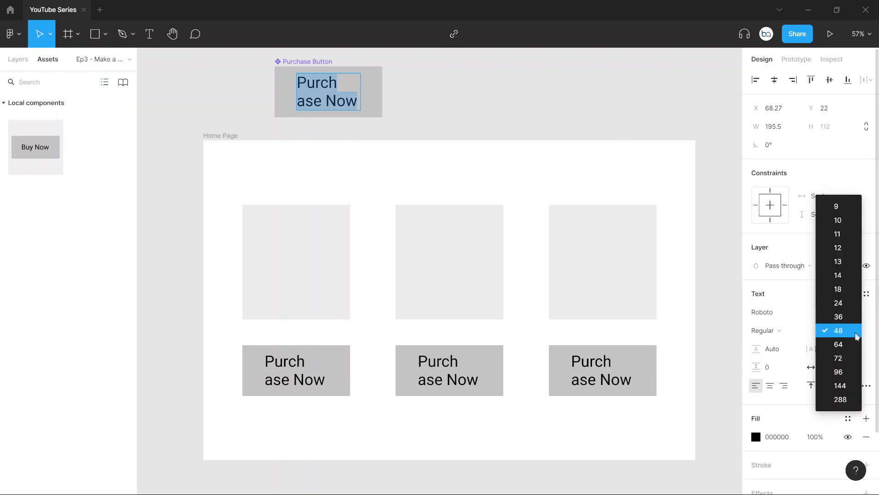
pyautogui.click(843, 318)
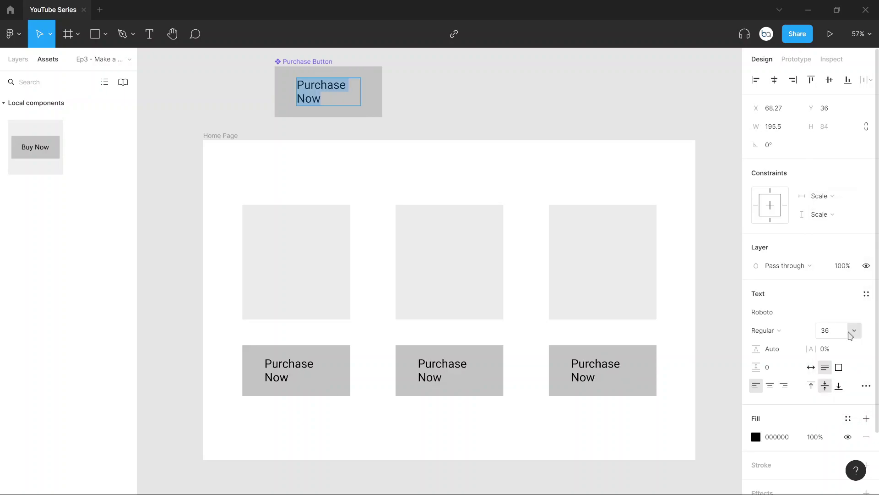
pyautogui.click(831, 334)
pyautogui.write('30')
pyautogui.press('Return')
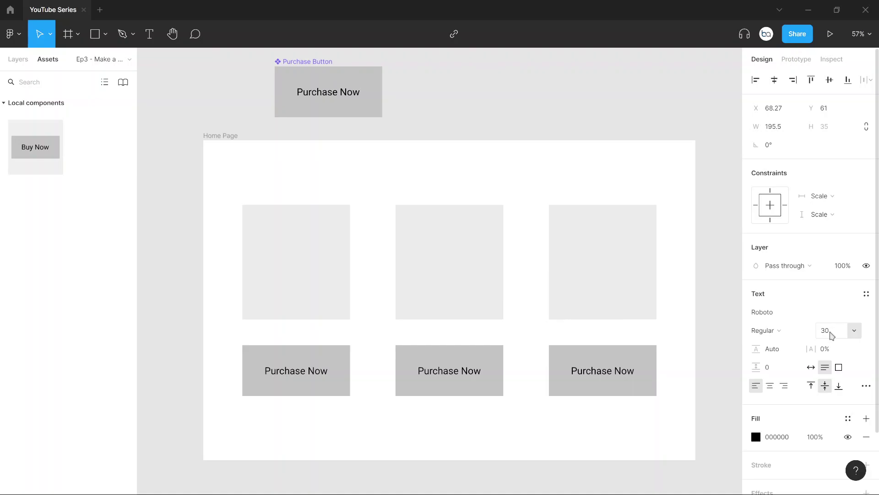
# Step: Centre the Purchase Now label within the main component by moving it to X 67, Y 61
pyautogui.click(425, 94)
pyautogui.doubleClick(336, 93)
pyautogui.moveTo(337, 95); pyautogui.dragTo(335, 95)
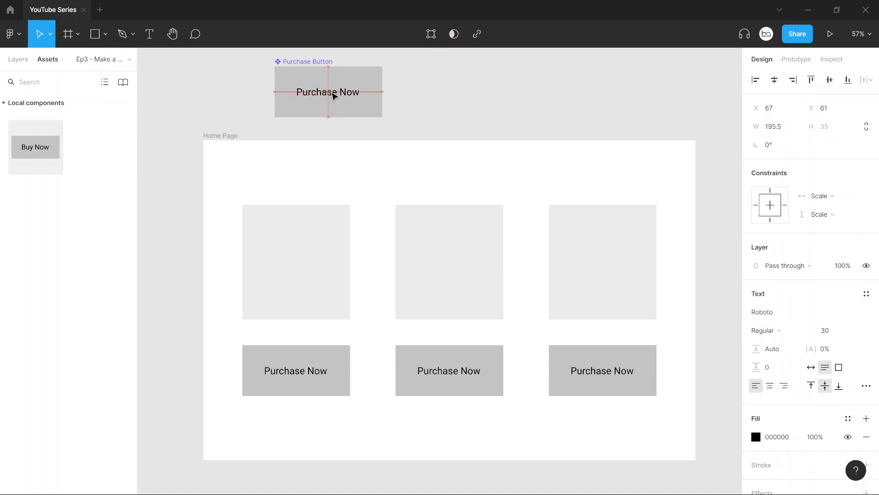
pyautogui.click(446, 87)
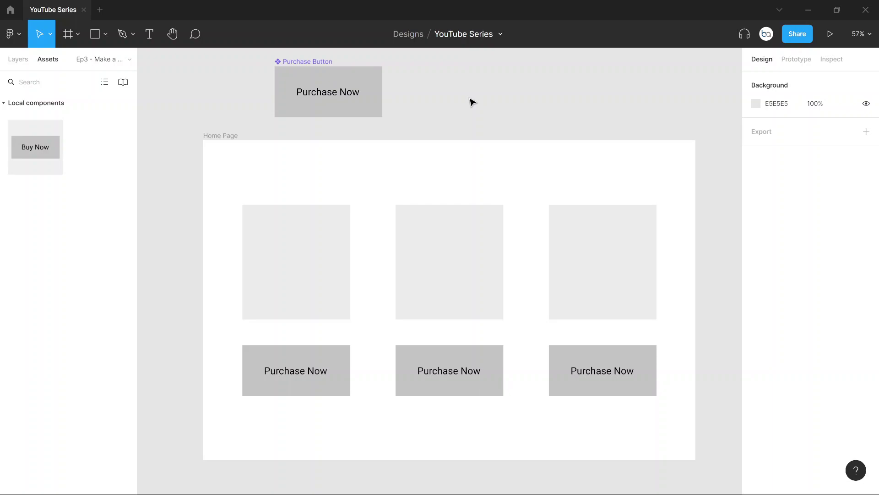
# Step: Recolor the main Purchase Button component's grey background to light green, C1F7AE
pyautogui.click(370, 79)
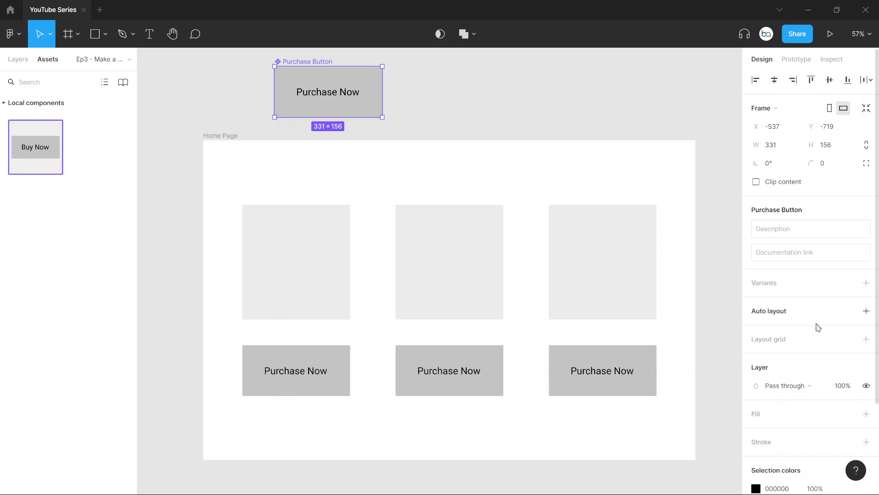
pyautogui.scroll(-3, 818, 323)
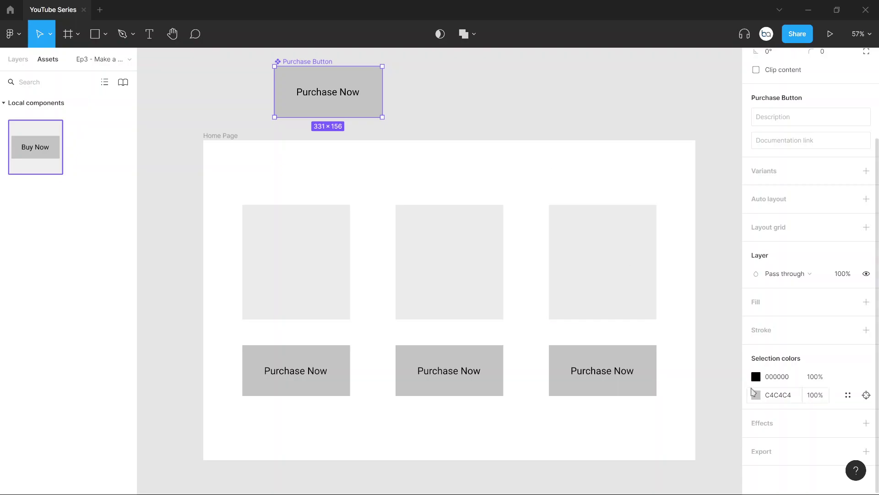
pyautogui.click(757, 398)
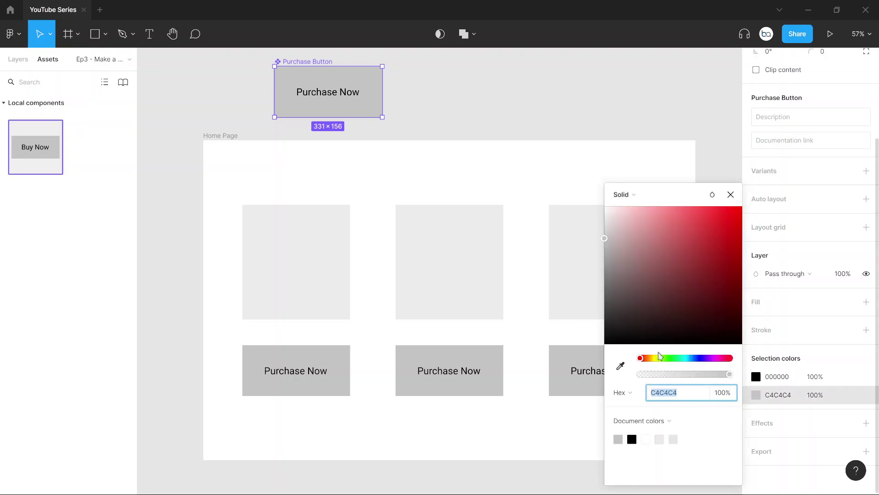
pyautogui.click(667, 359)
pyautogui.moveTo(666, 247); pyautogui.dragTo(646, 215)
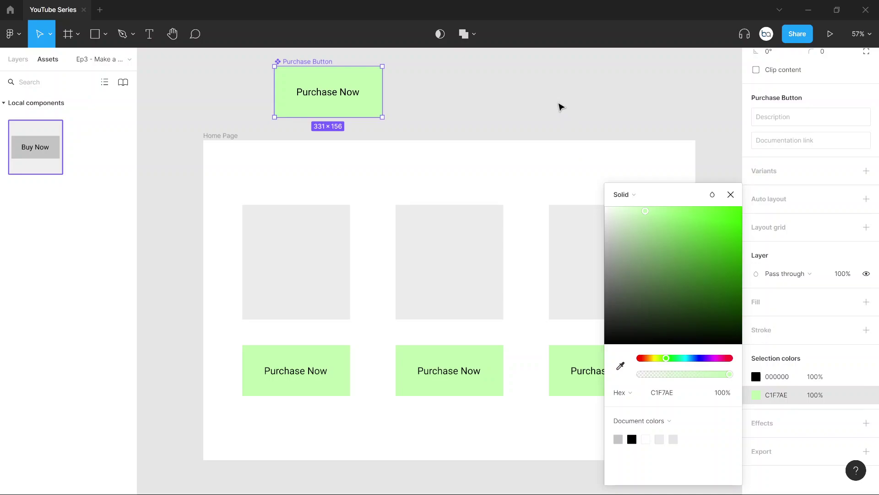
pyautogui.click(560, 106)
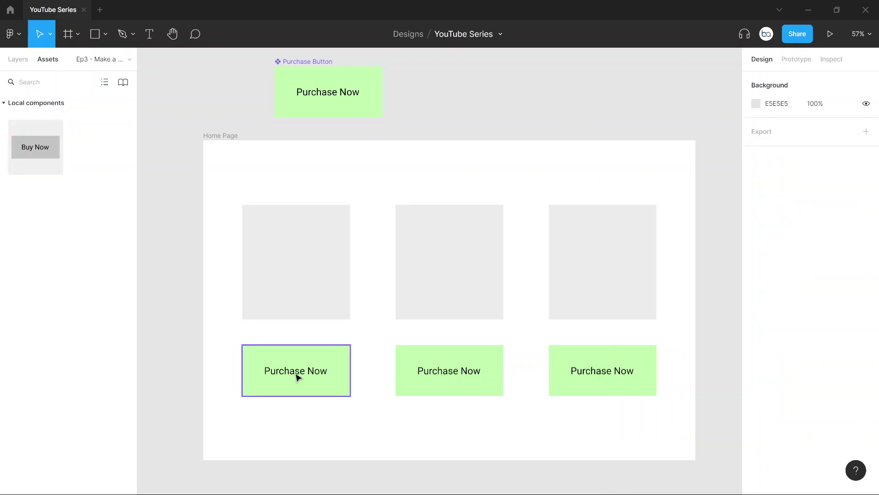